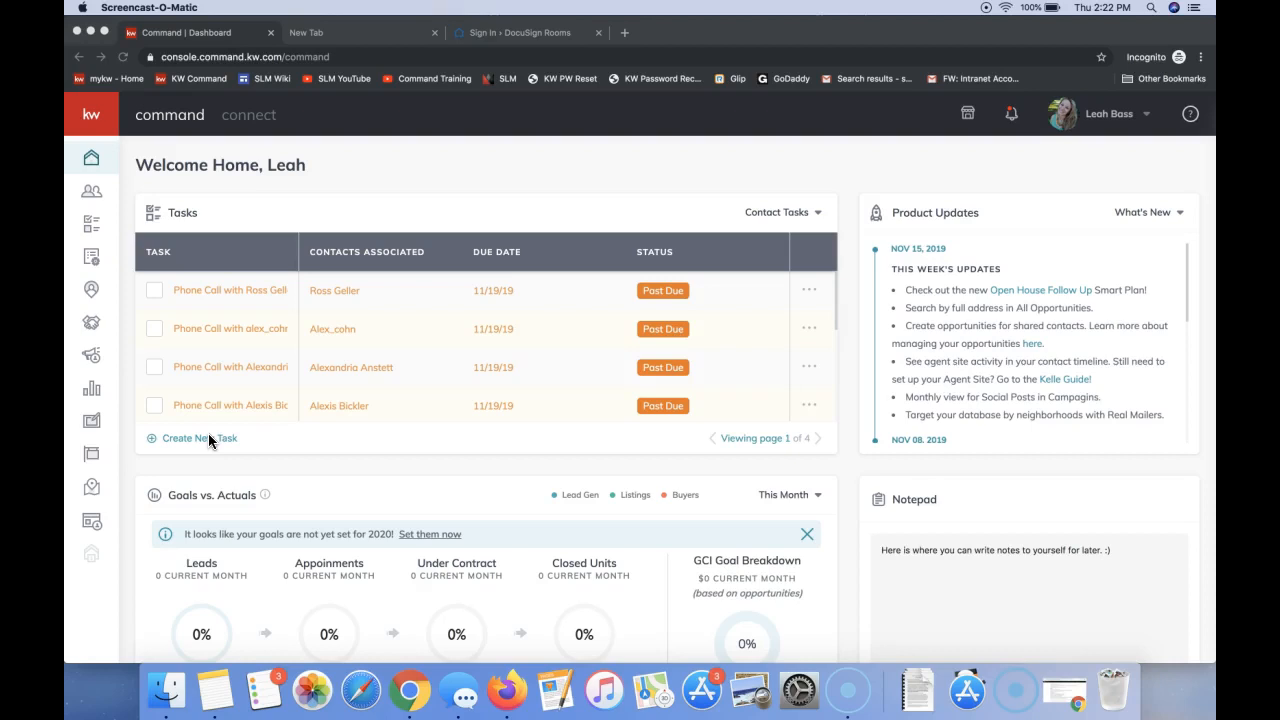
- Open the documents of the listing opportunity "123 Test st - Client Name" from the Appointment phase
click(121, 332)
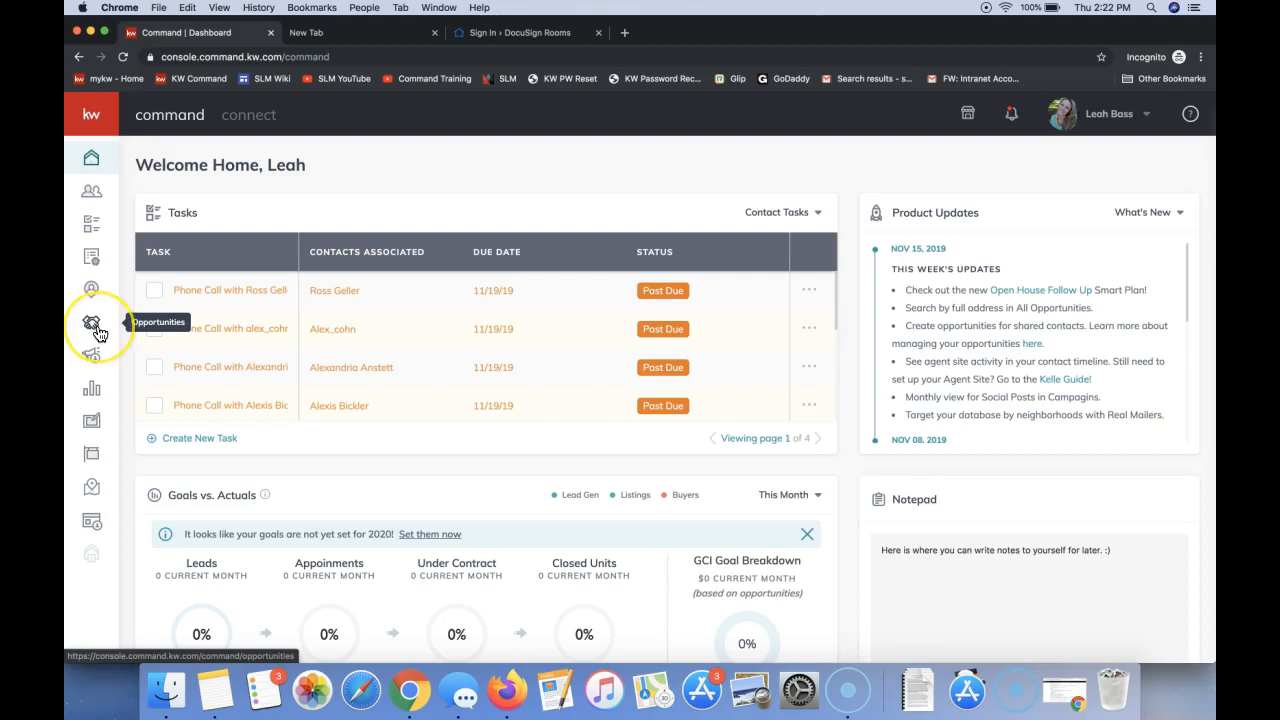
click(93, 325)
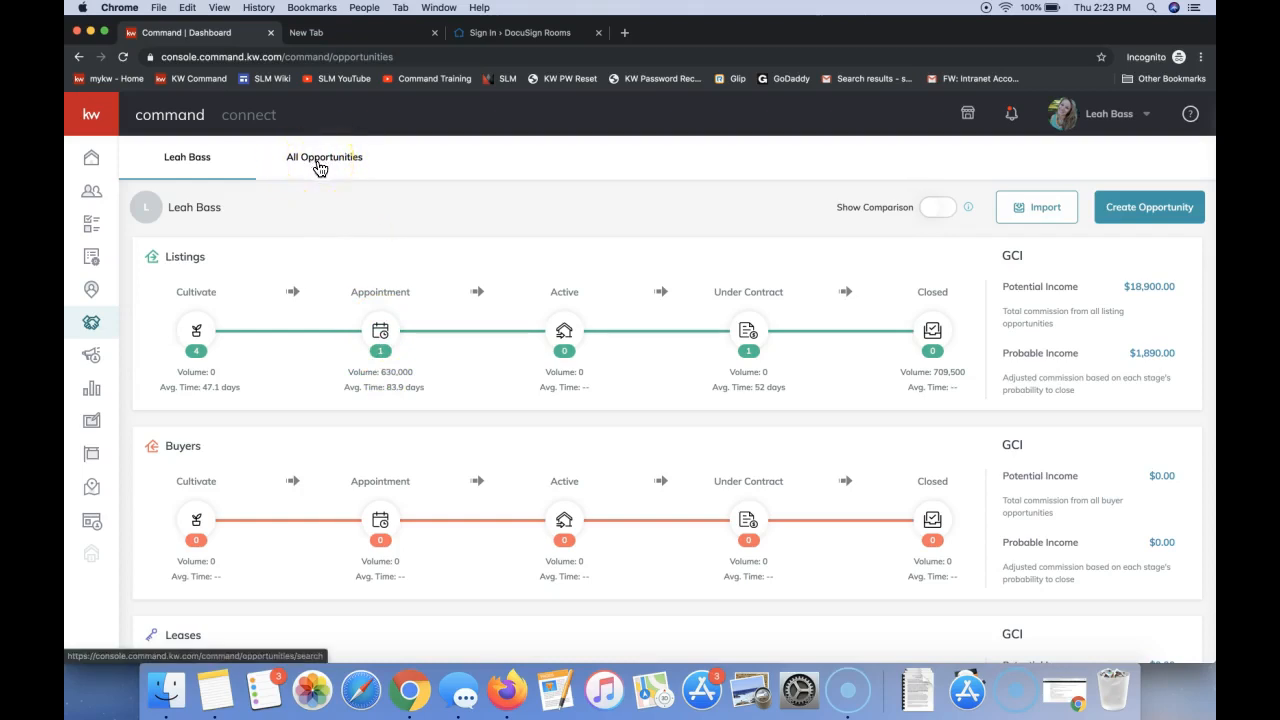
click(381, 331)
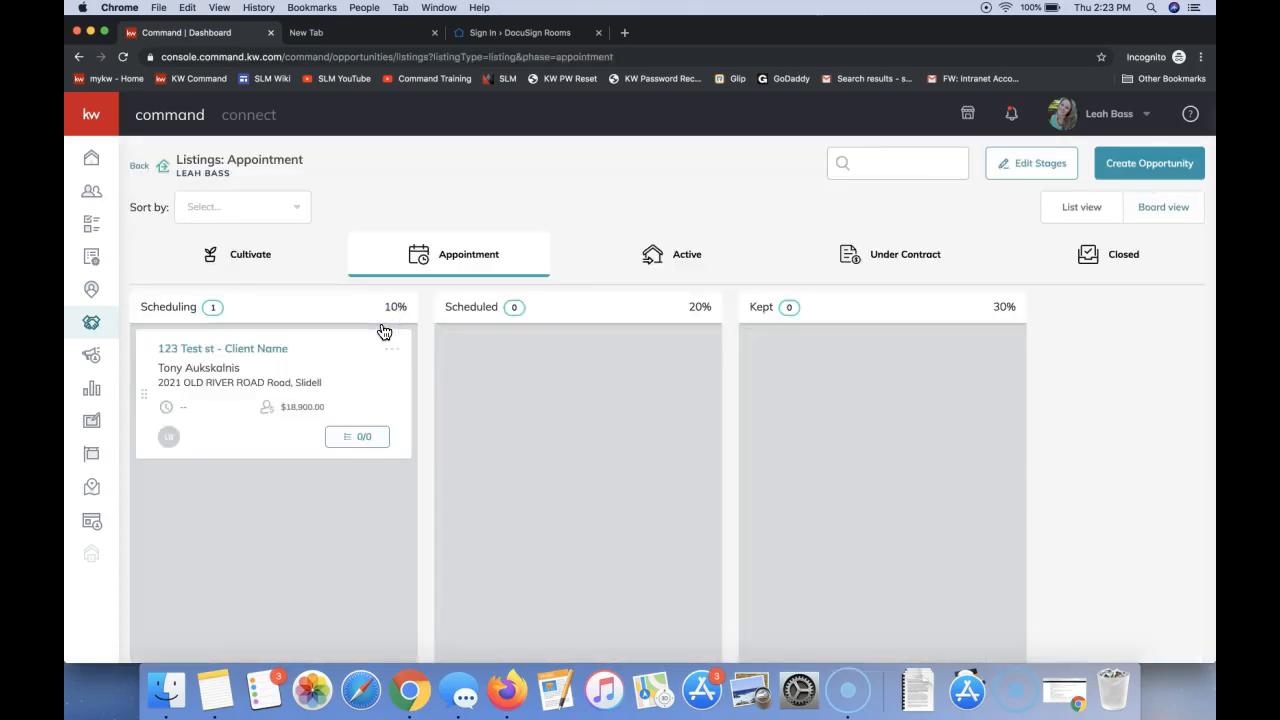
click(191, 355)
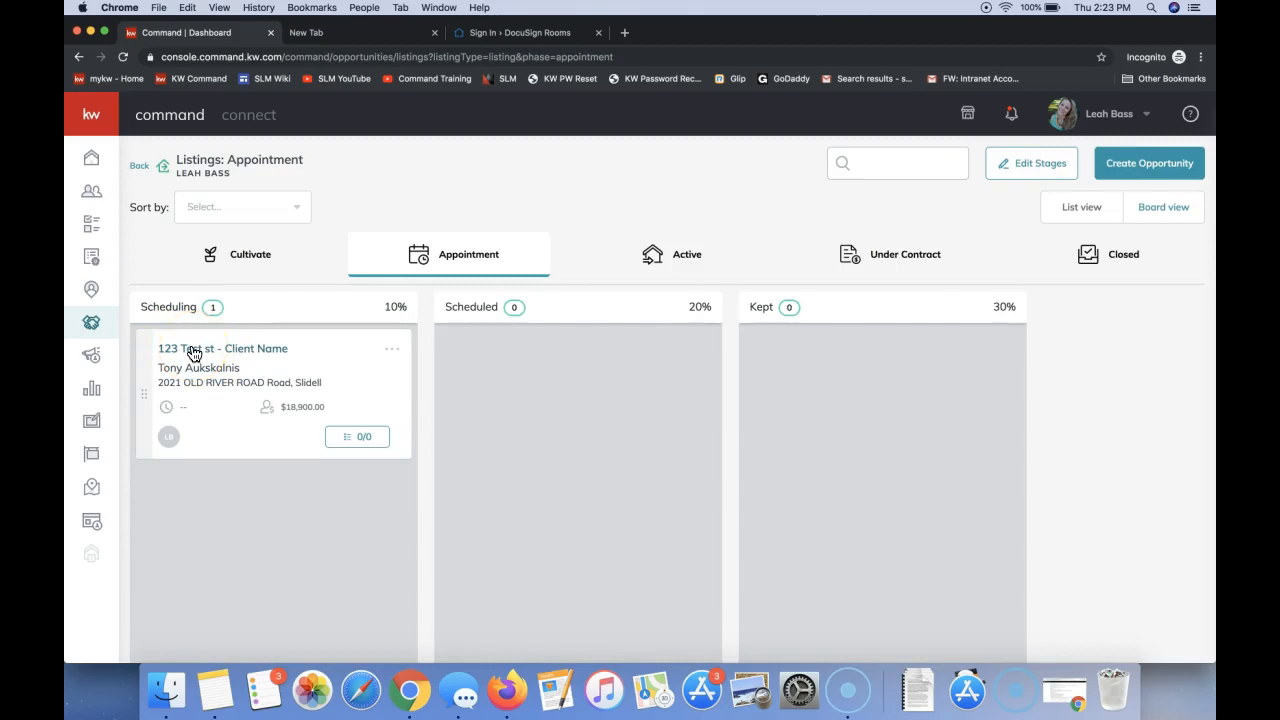
click(194, 354)
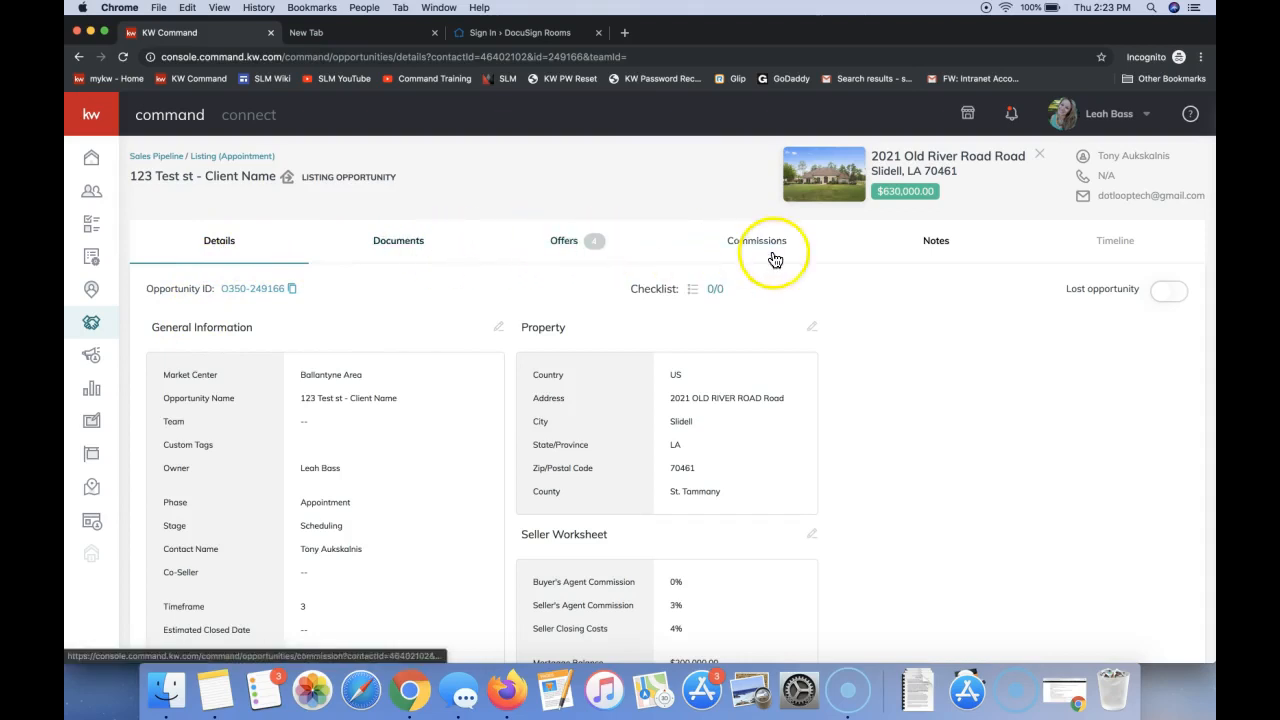
click(397, 252)
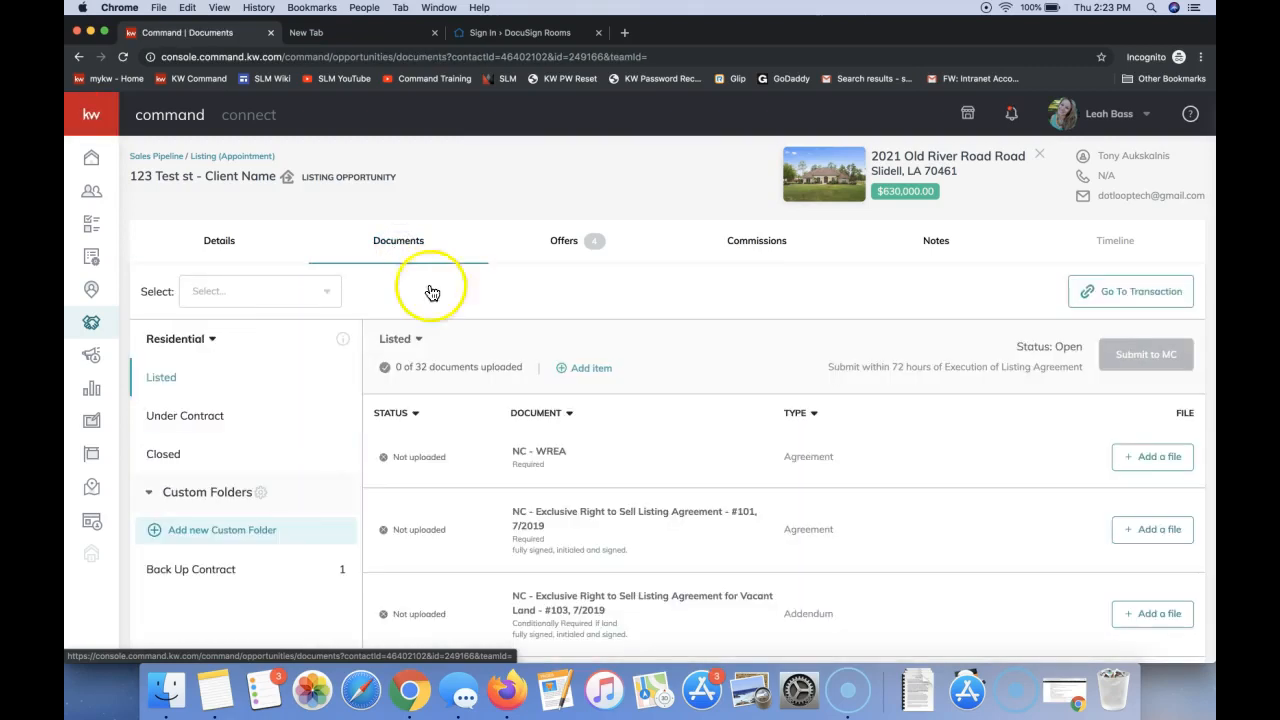
- Assign the DocuSign file "101 - Exclusive Right to Sell Listing Agreement (REV 7.2019)(c. 7.2019).pdf" to the Listed checklist's #101 agreement item
scroll(555, 480, down, 2)
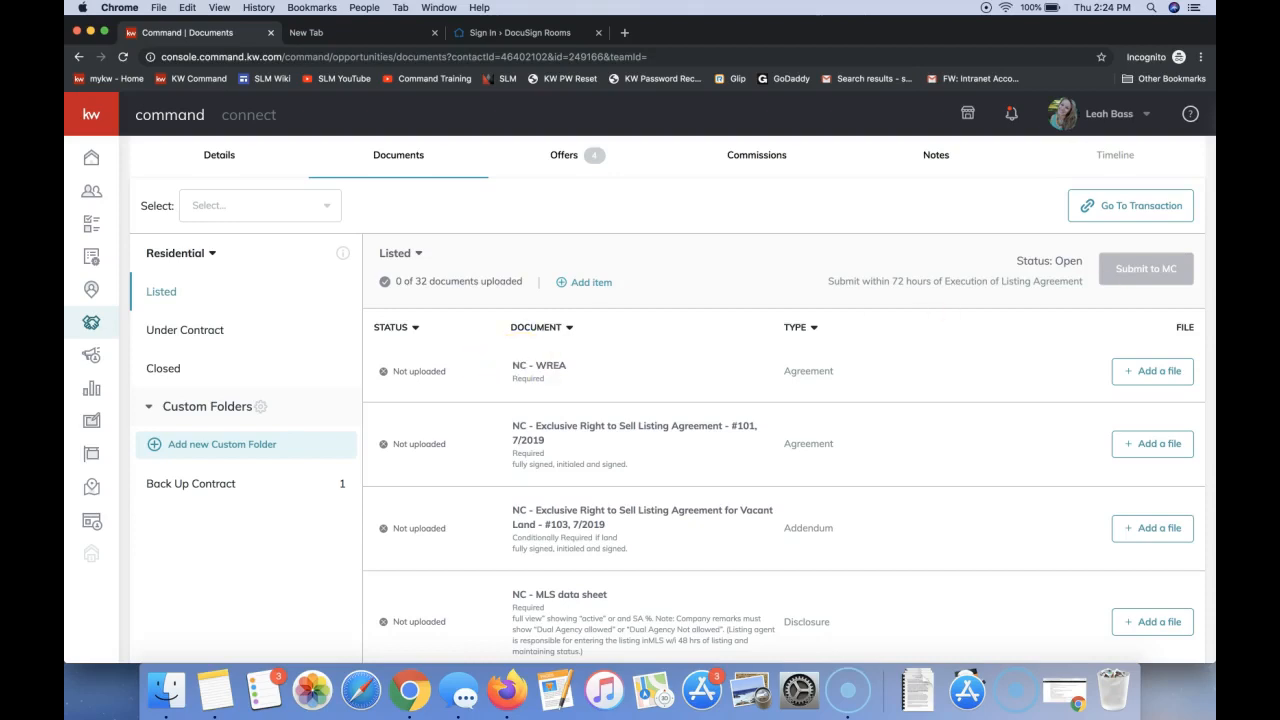
scroll(1152, 291, up, 1)
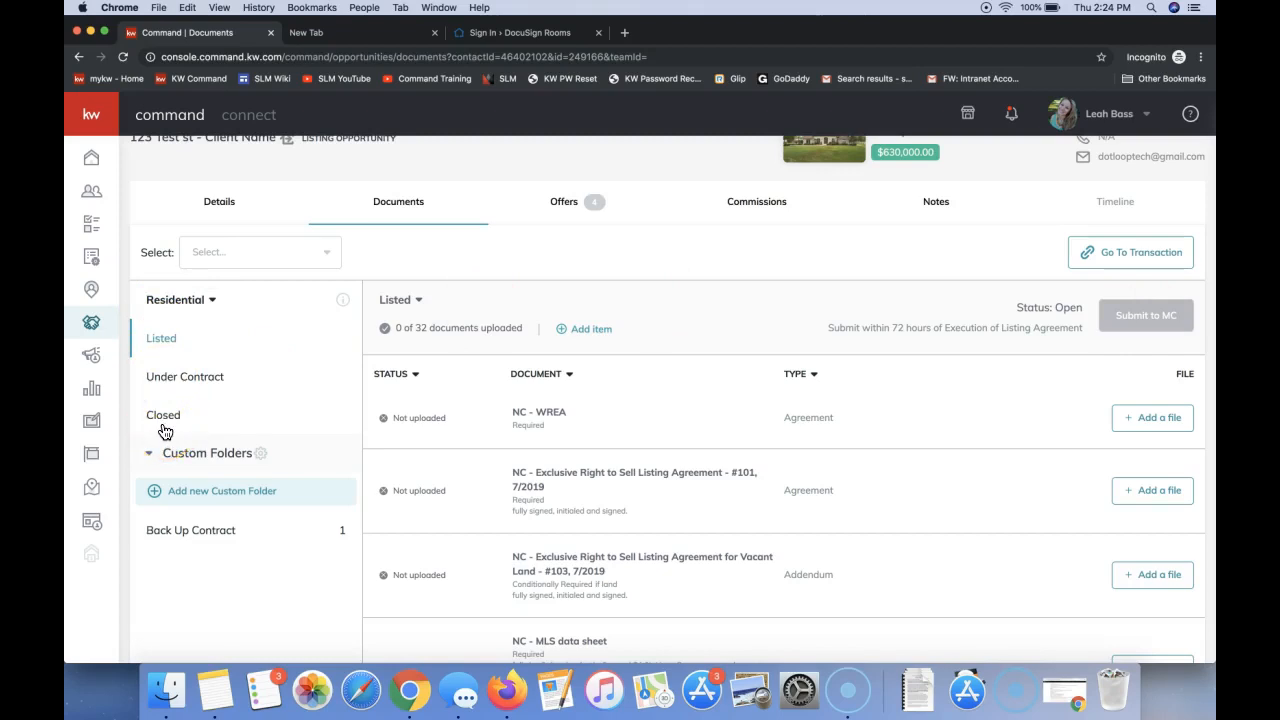
scroll(579, 406, down, 2)
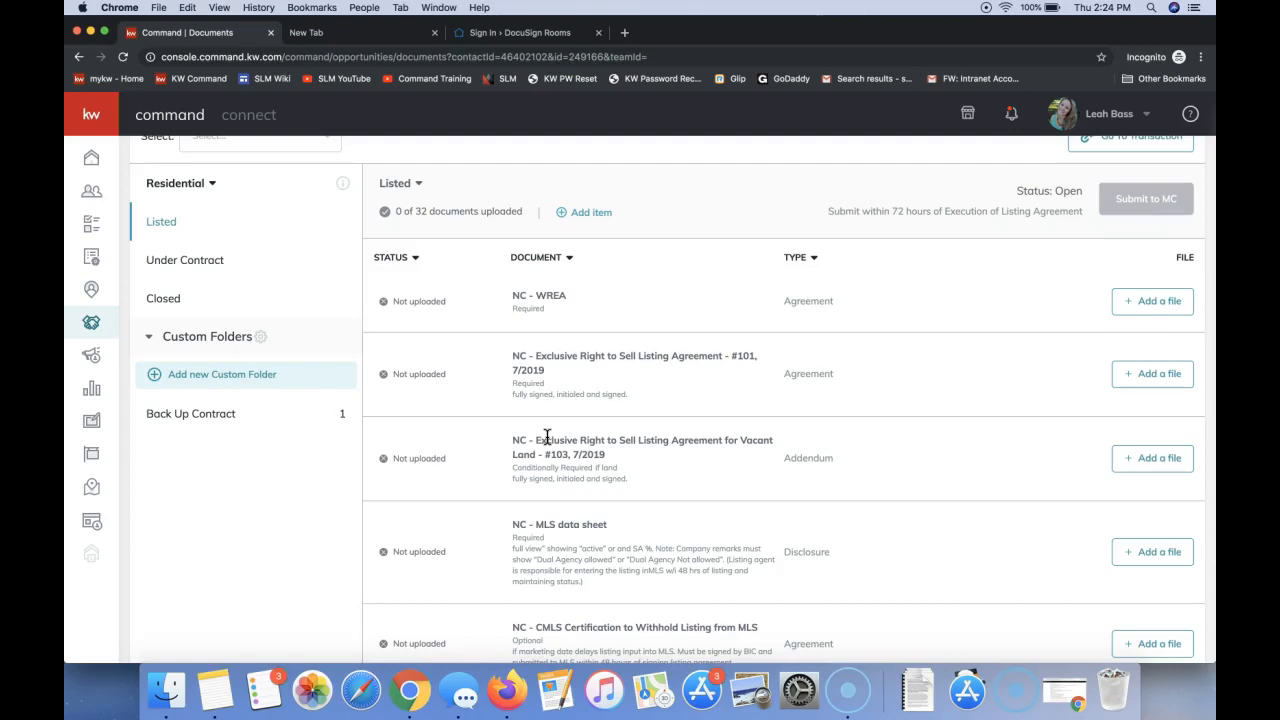
scroll(547, 437, up, 2)
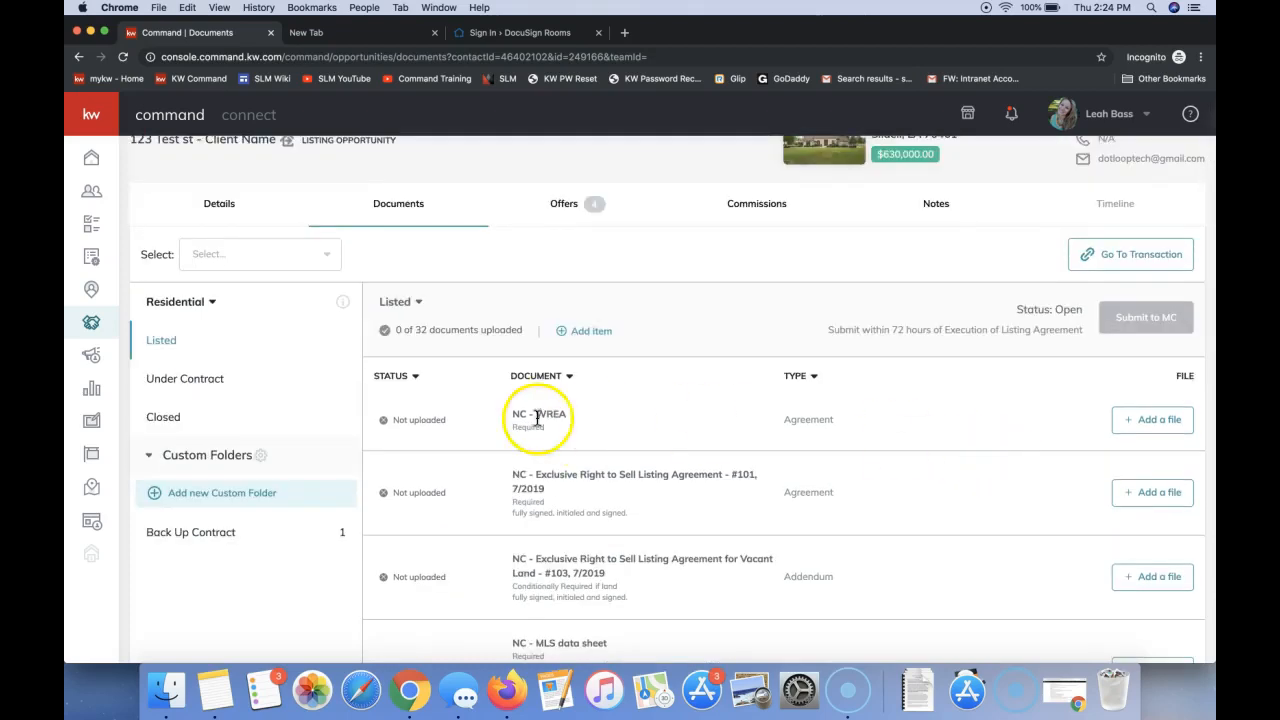
scroll(538, 502, down, 1)
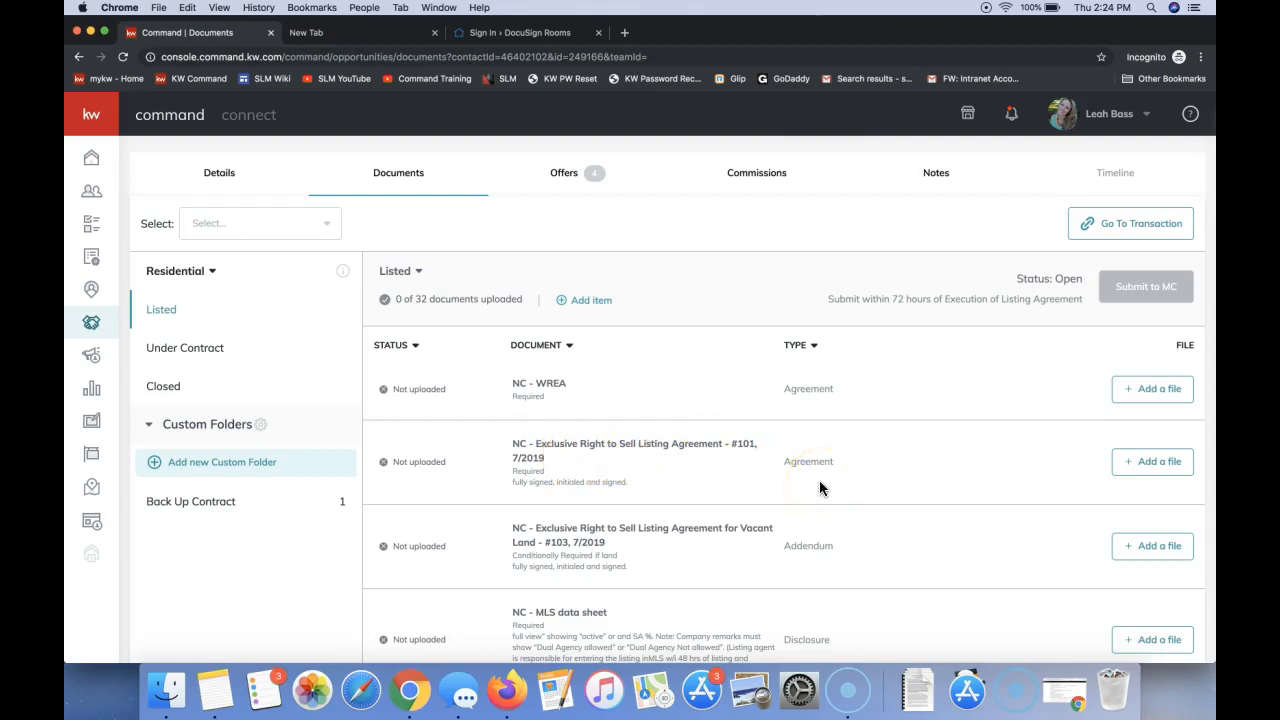
click(1148, 470)
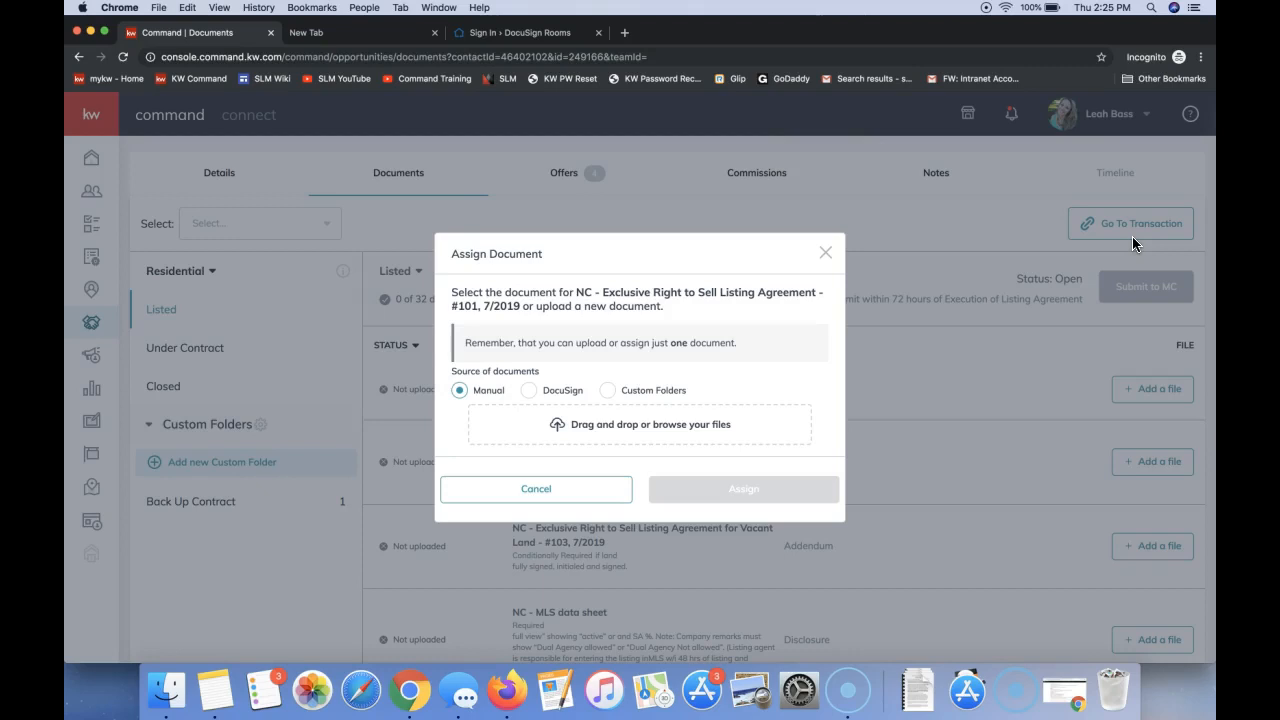
click(530, 400)
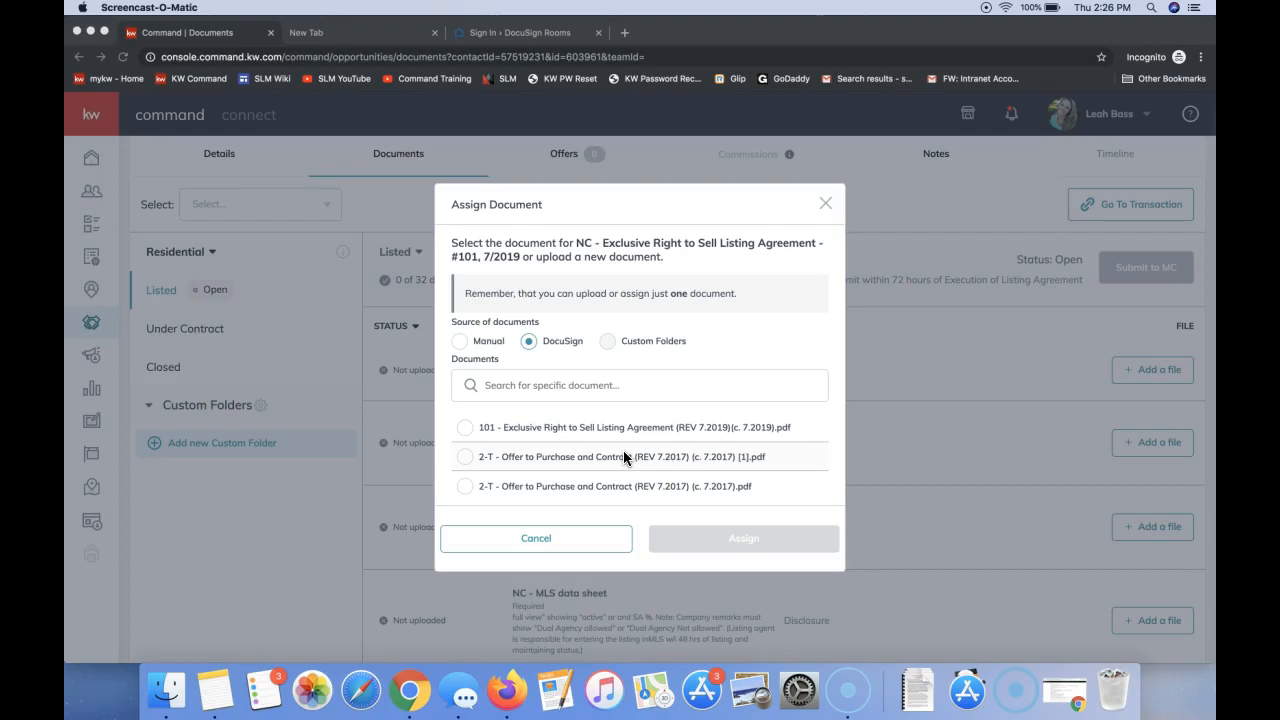
click(464, 429)
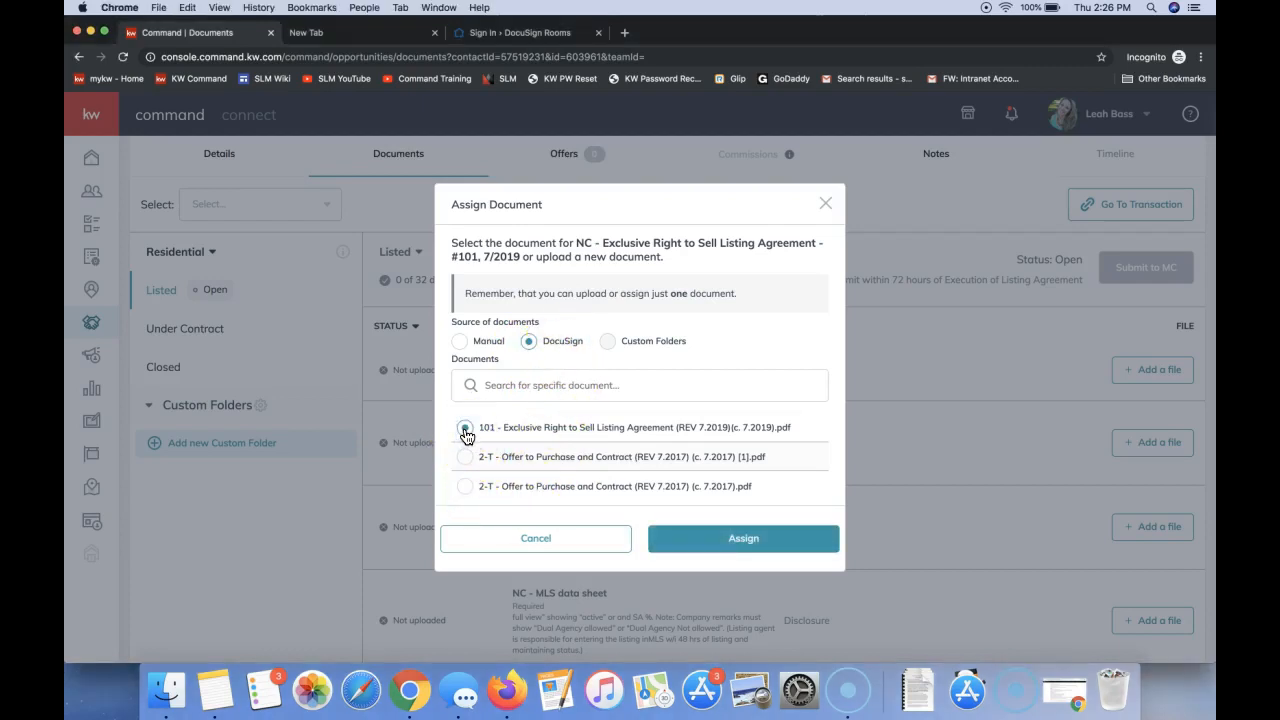
click(741, 549)
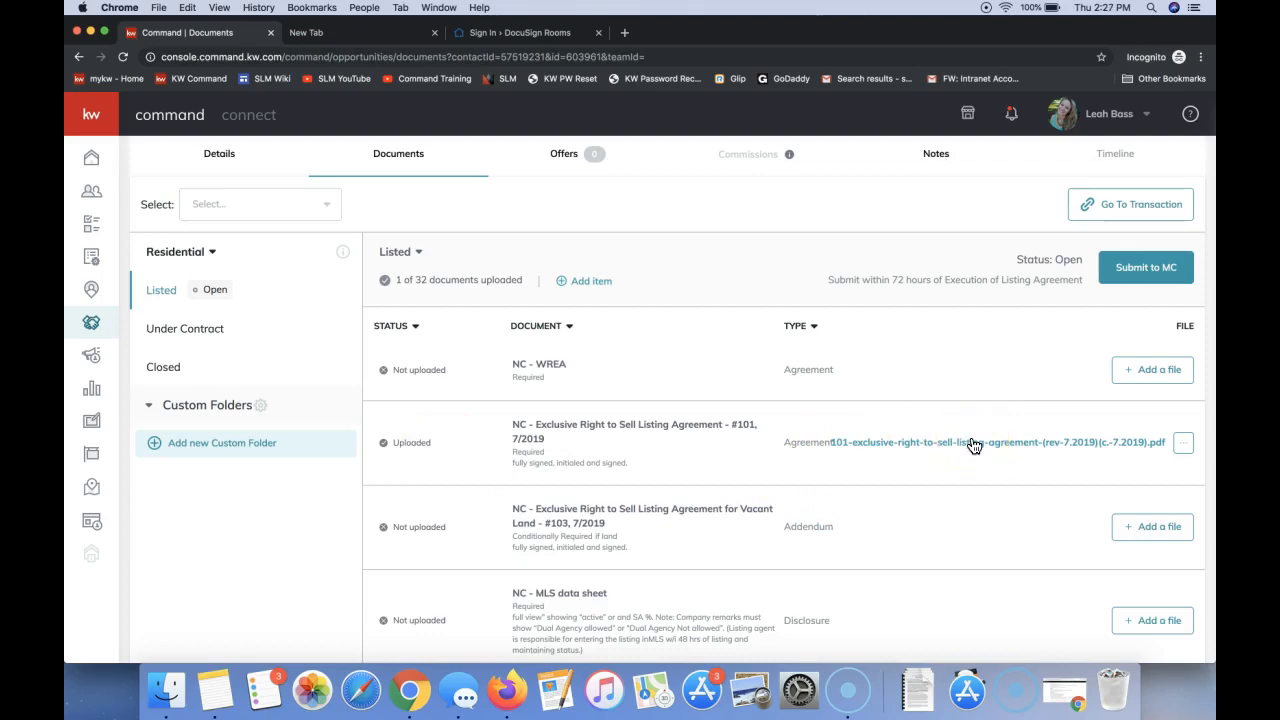
click(1183, 446)
click(1158, 470)
click(812, 284)
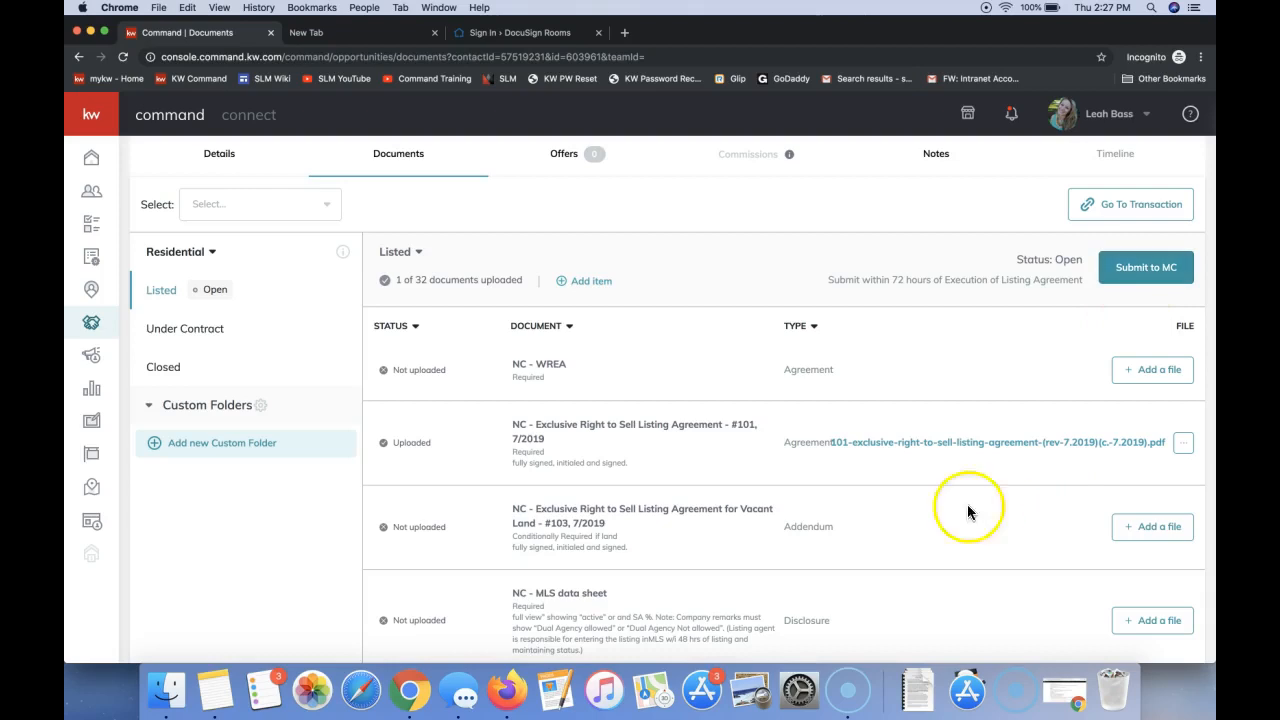
- In the Under Contract checklist, start adding a file to "NC - Offer to Purchase and Contract - #2T-7/2019"
click(204, 340)
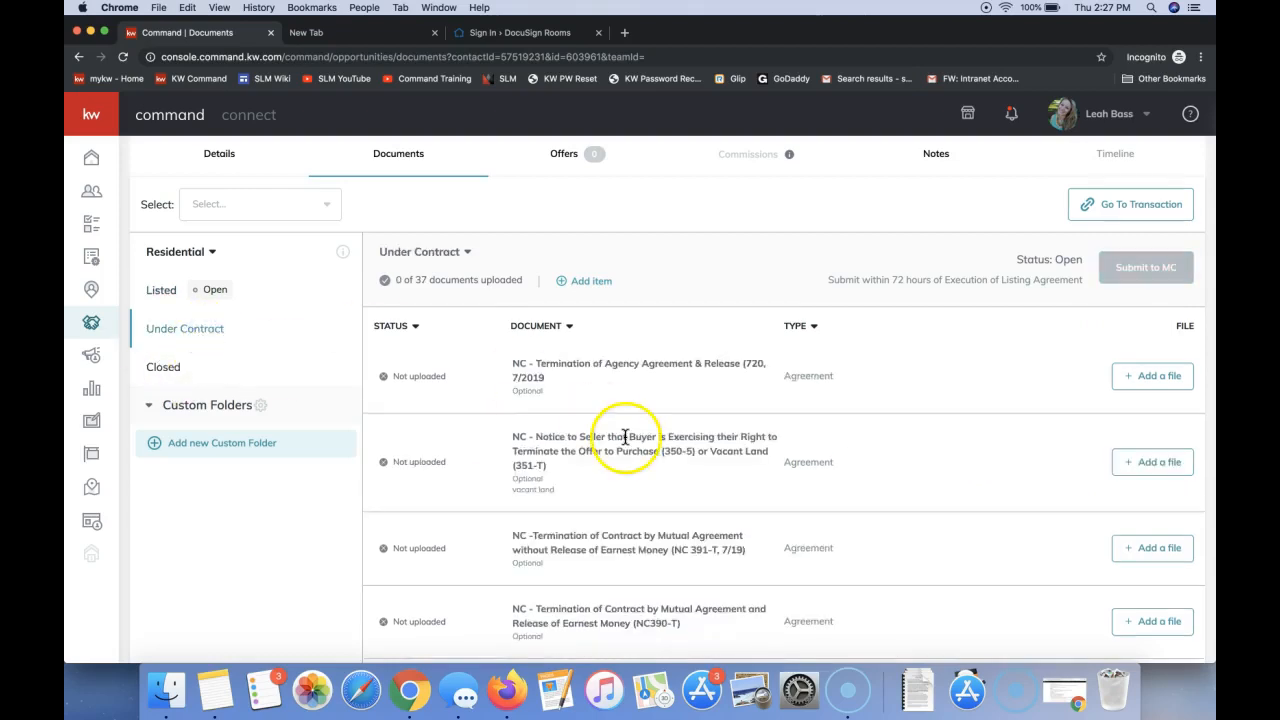
scroll(733, 384, down, 3)
scroll(733, 384, down, 5)
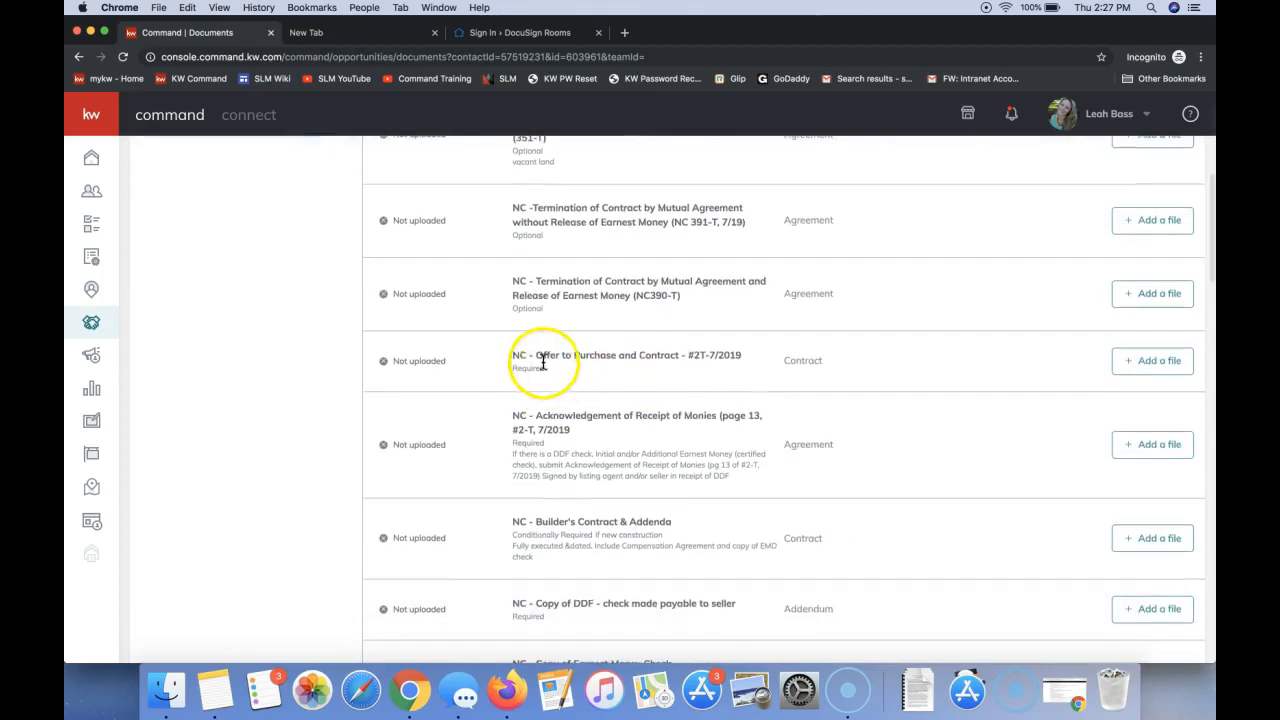
click(1142, 368)
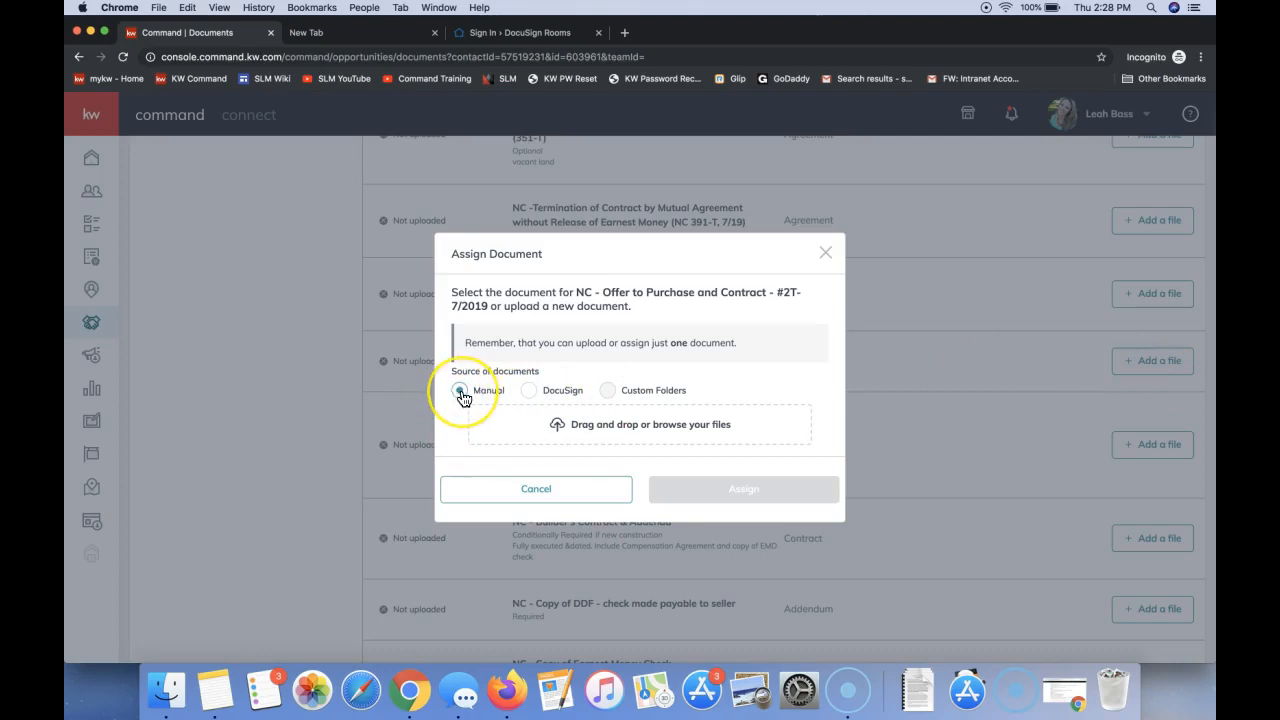
- Upload "2-T - Offer to Purchase and Contract (REV 7.2017) (c. 7.2017).pdf" manually from the Desktop folder and assign it to the contract item
click(591, 432)
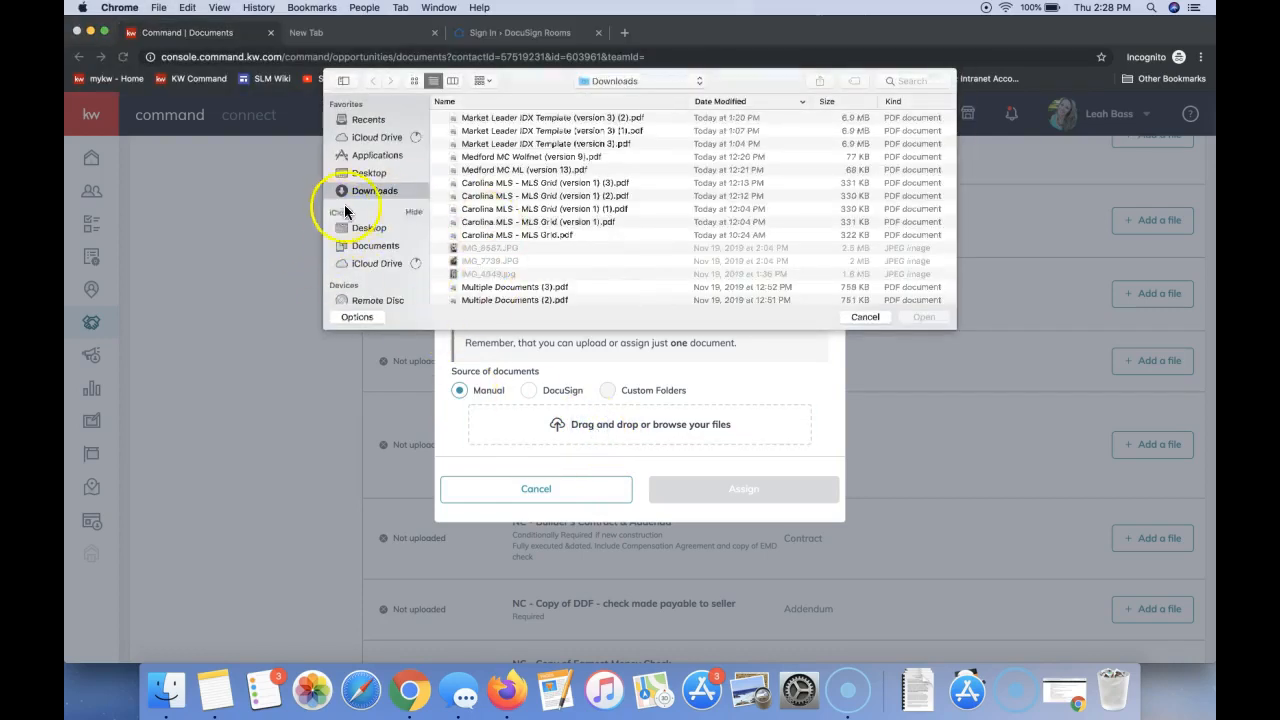
click(369, 173)
scroll(540, 198, down, 5)
scroll(540, 198, down, 10)
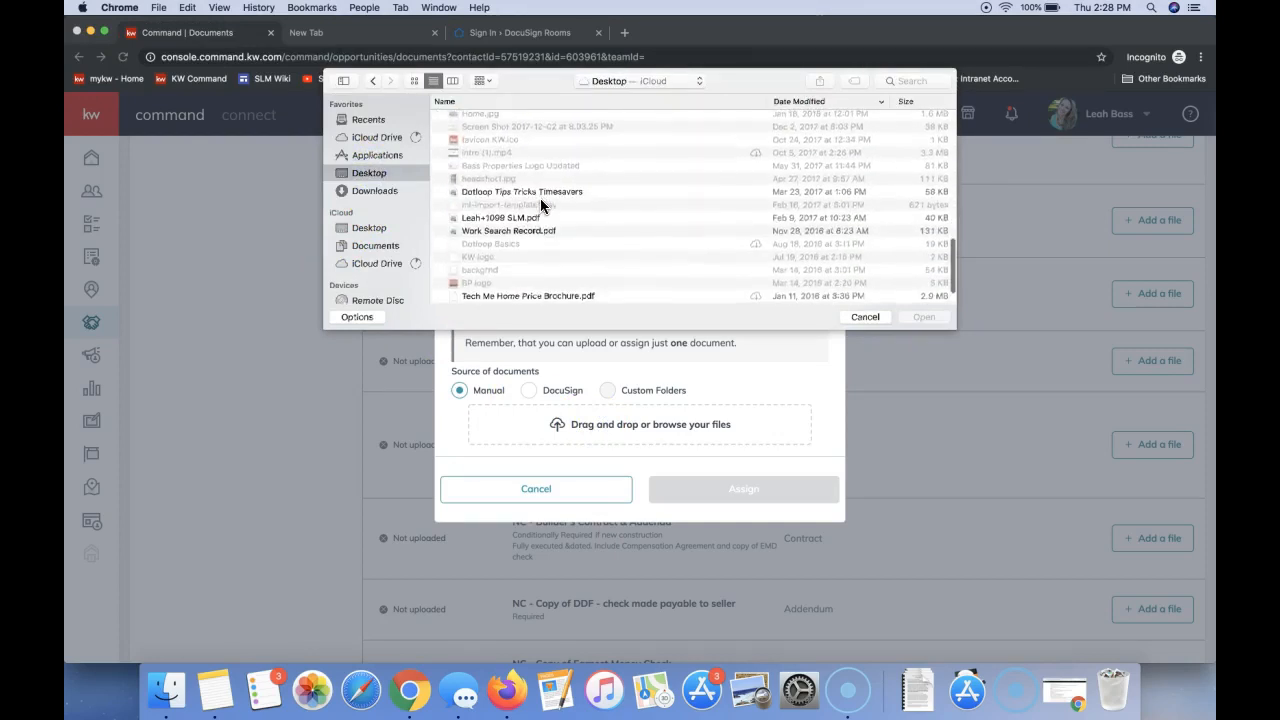
scroll(523, 266, up, 5)
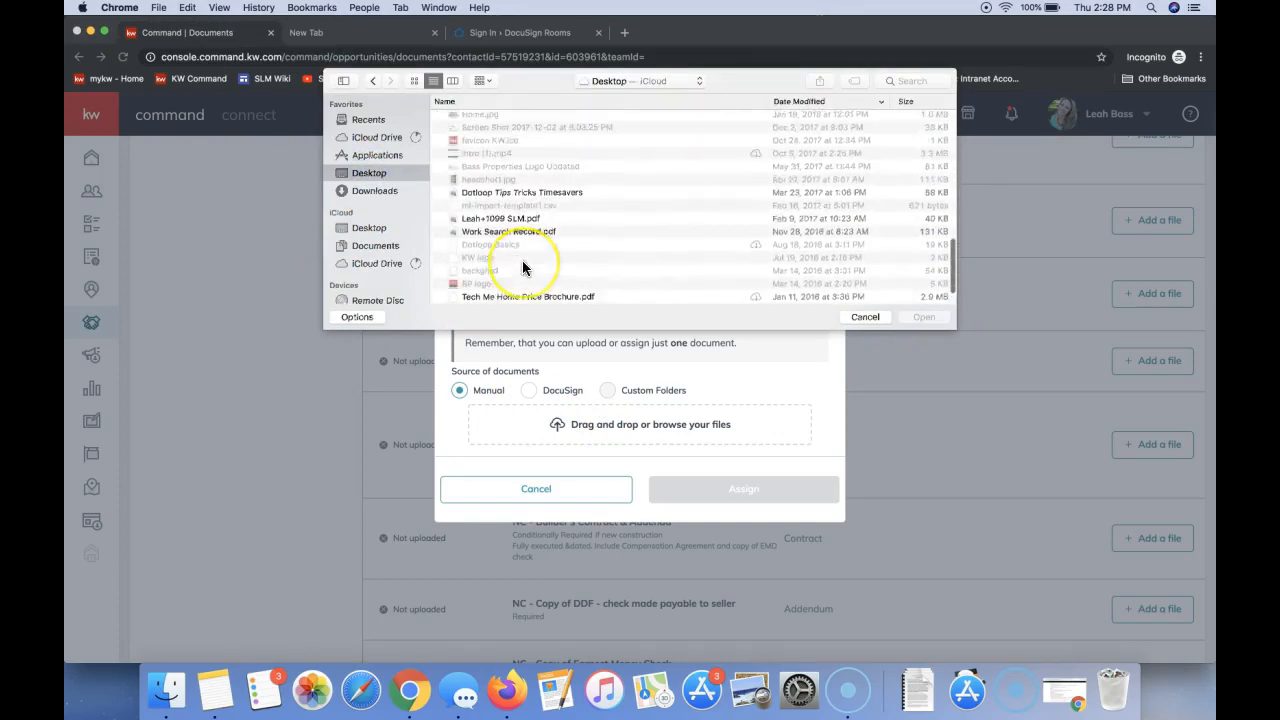
scroll(522, 266, up, 2)
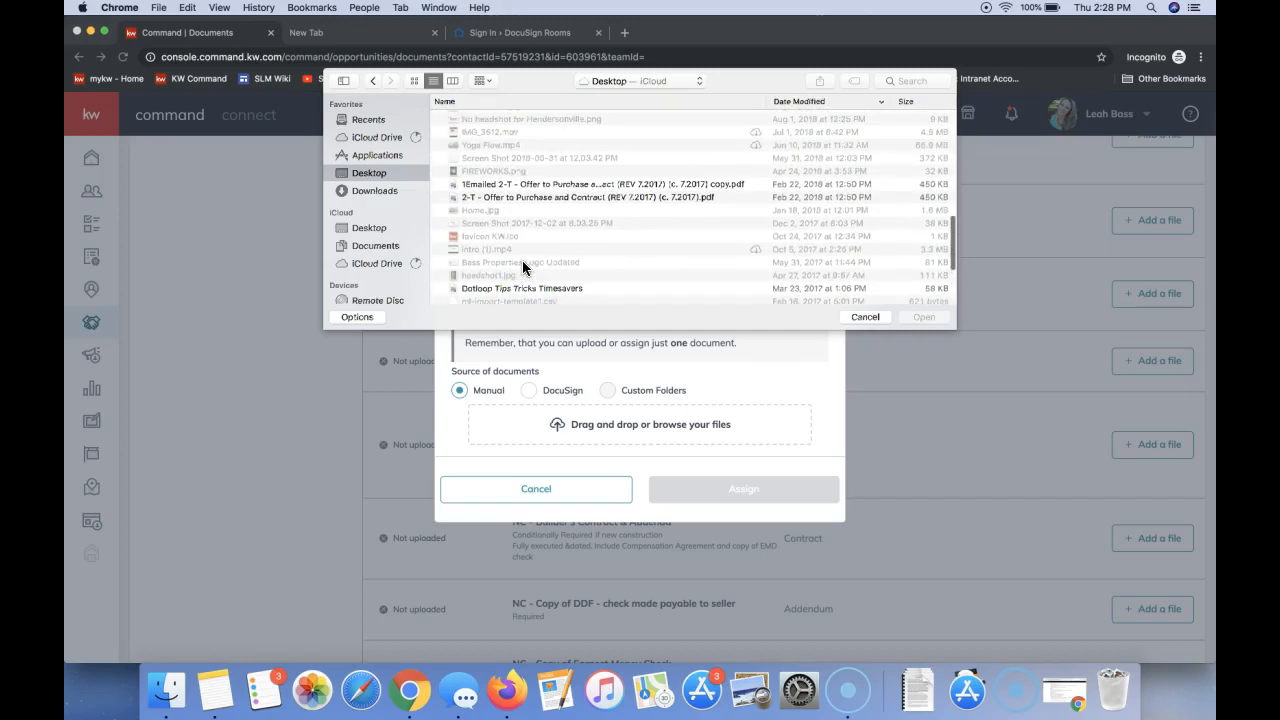
click(511, 199)
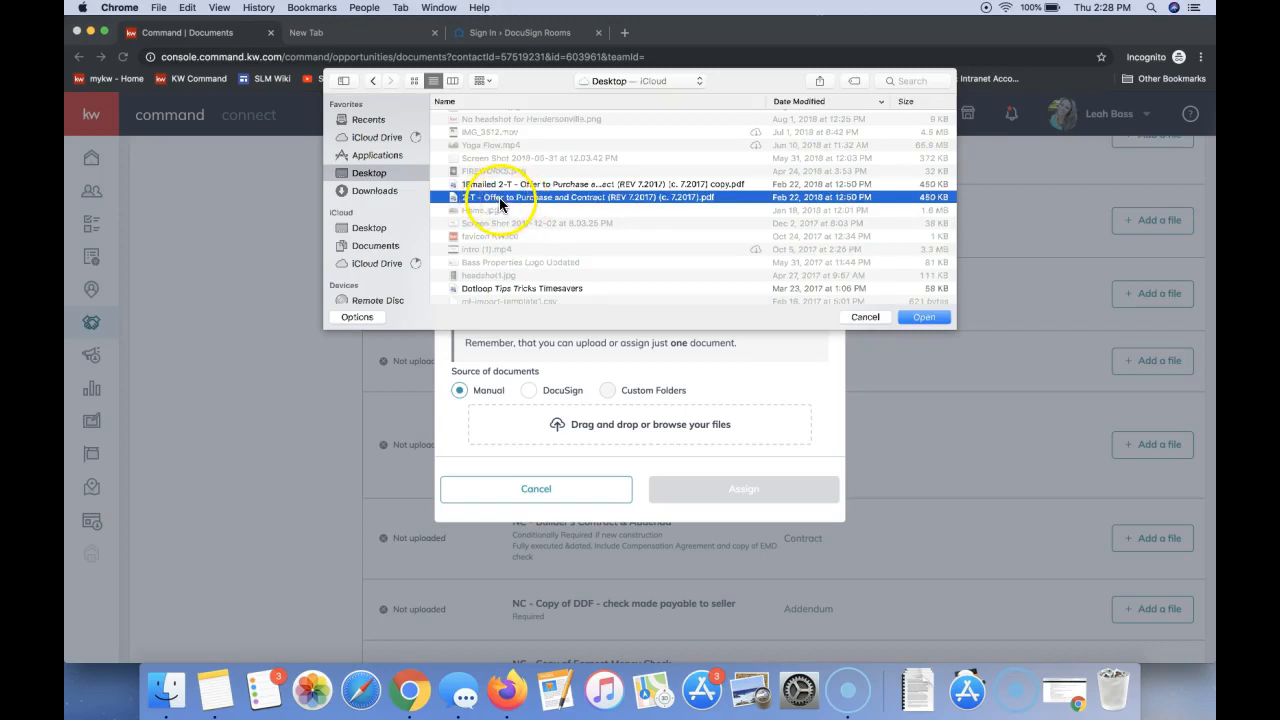
double_click(499, 196)
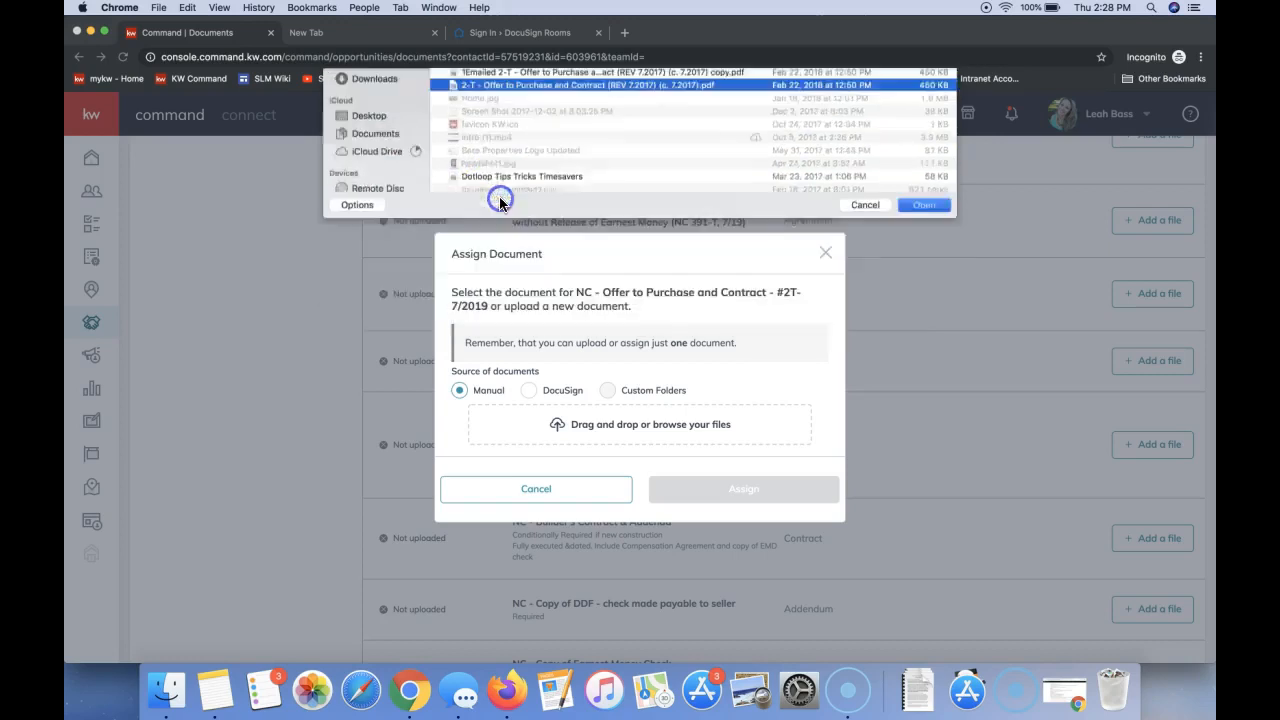
click(568, 611)
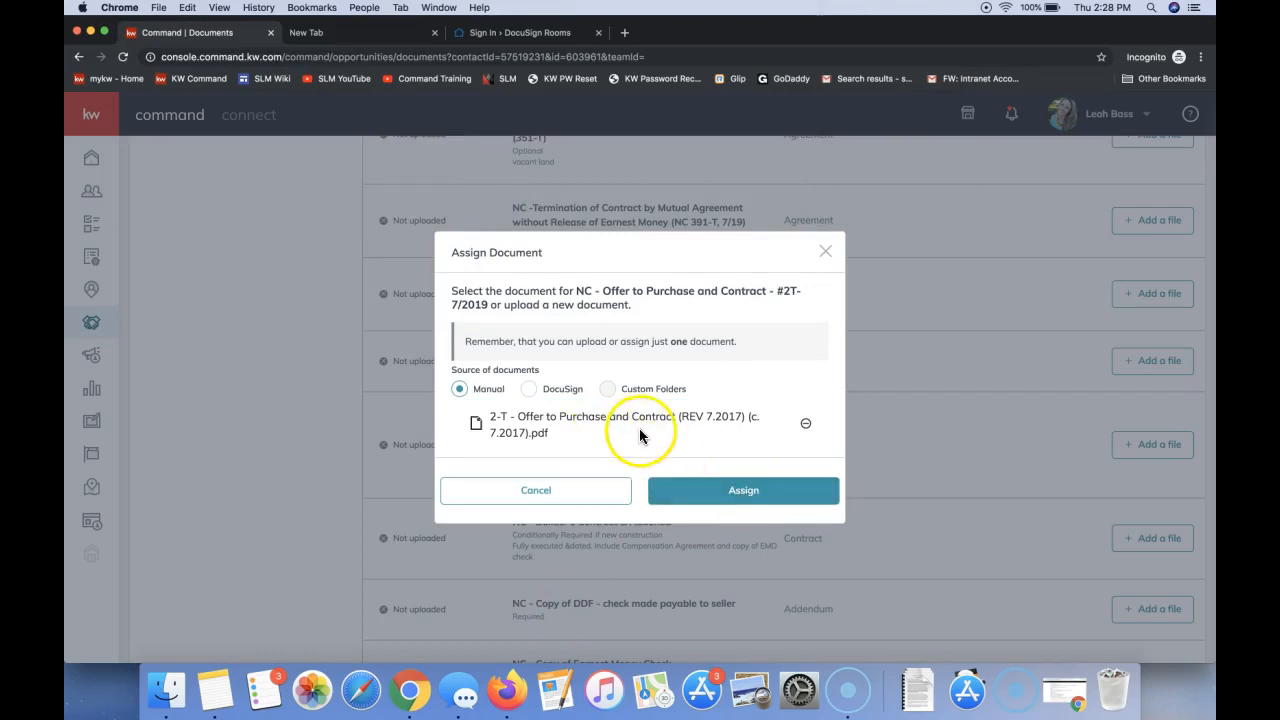
click(721, 505)
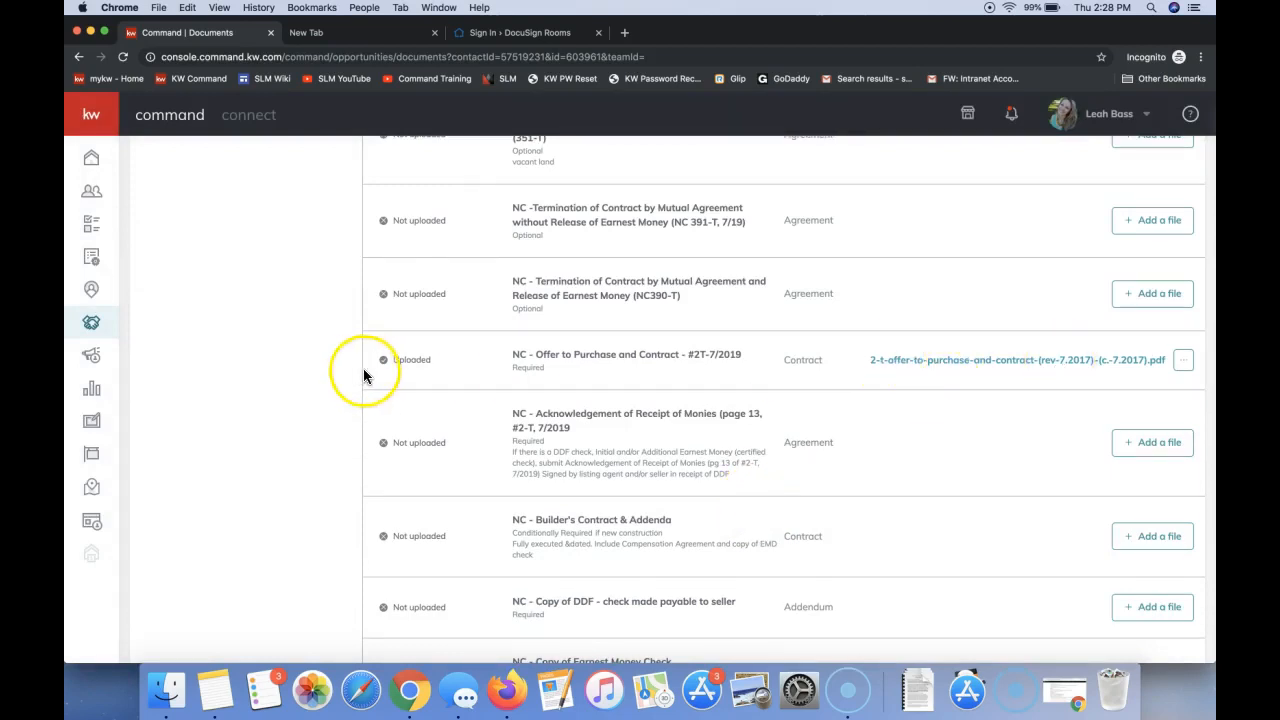
click(92, 672)
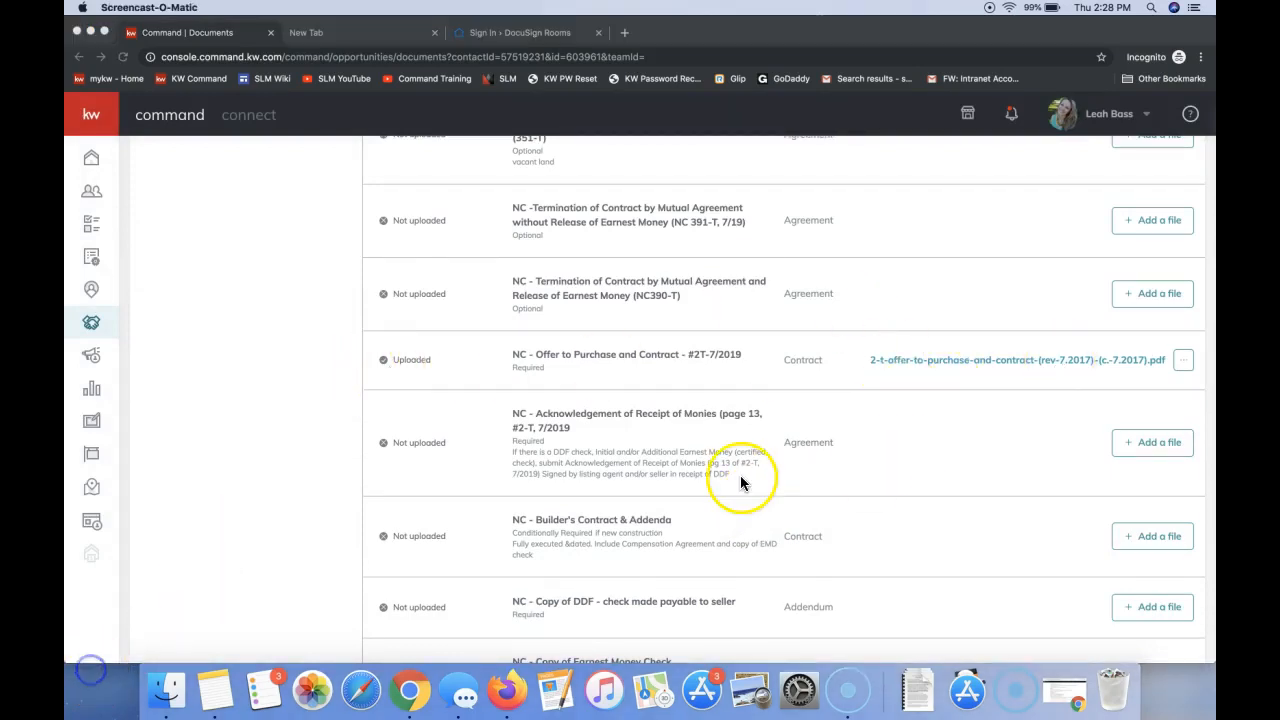
scroll(810, 370, up, 5)
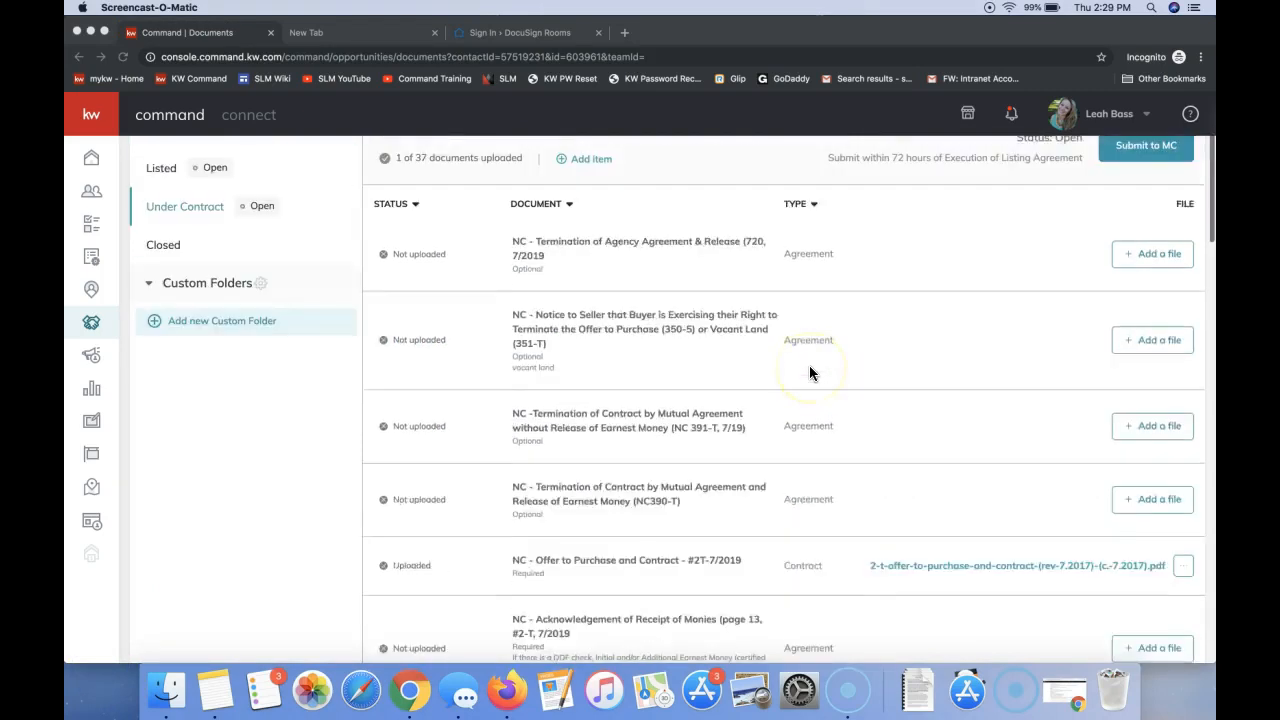
scroll(809, 365, up, 4)
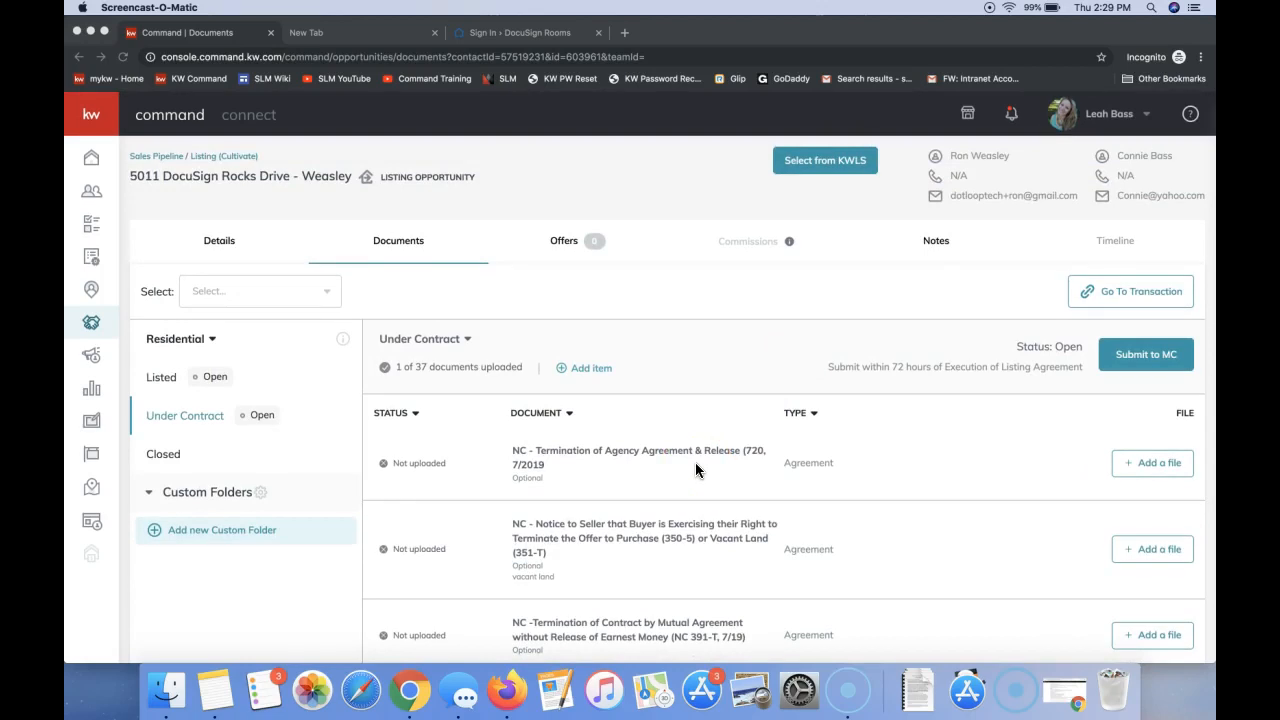
click(1143, 382)
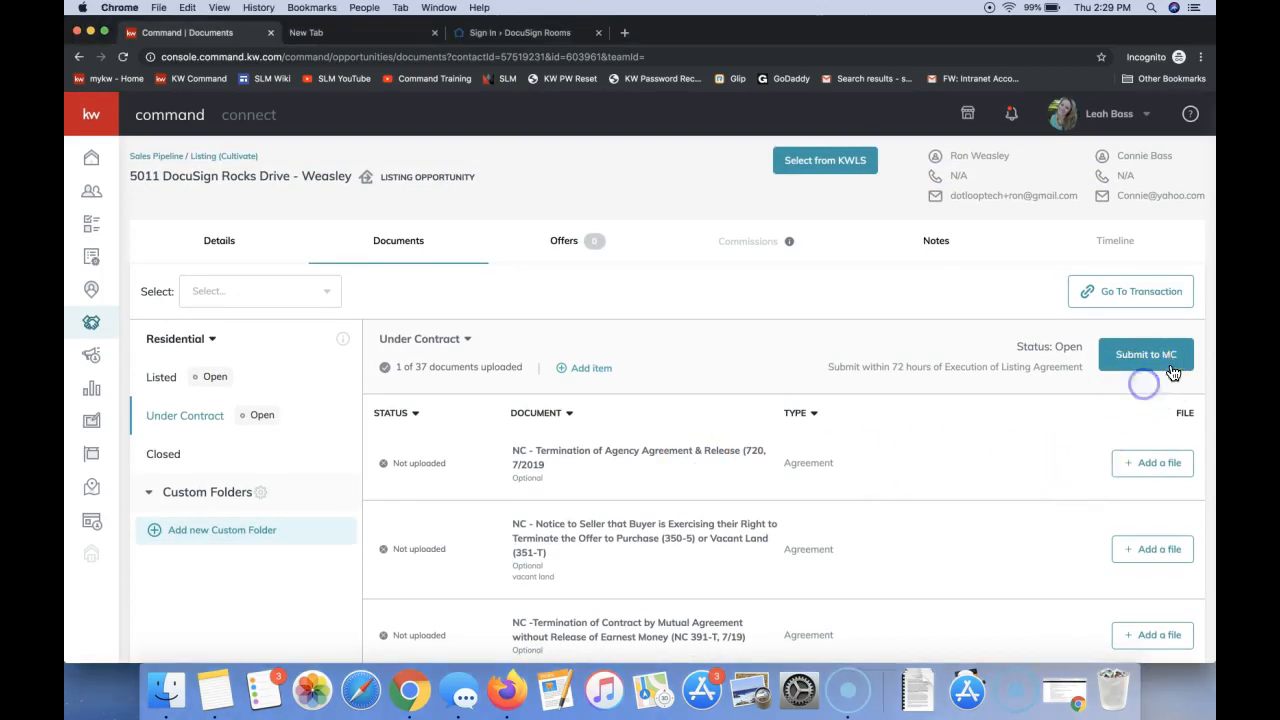